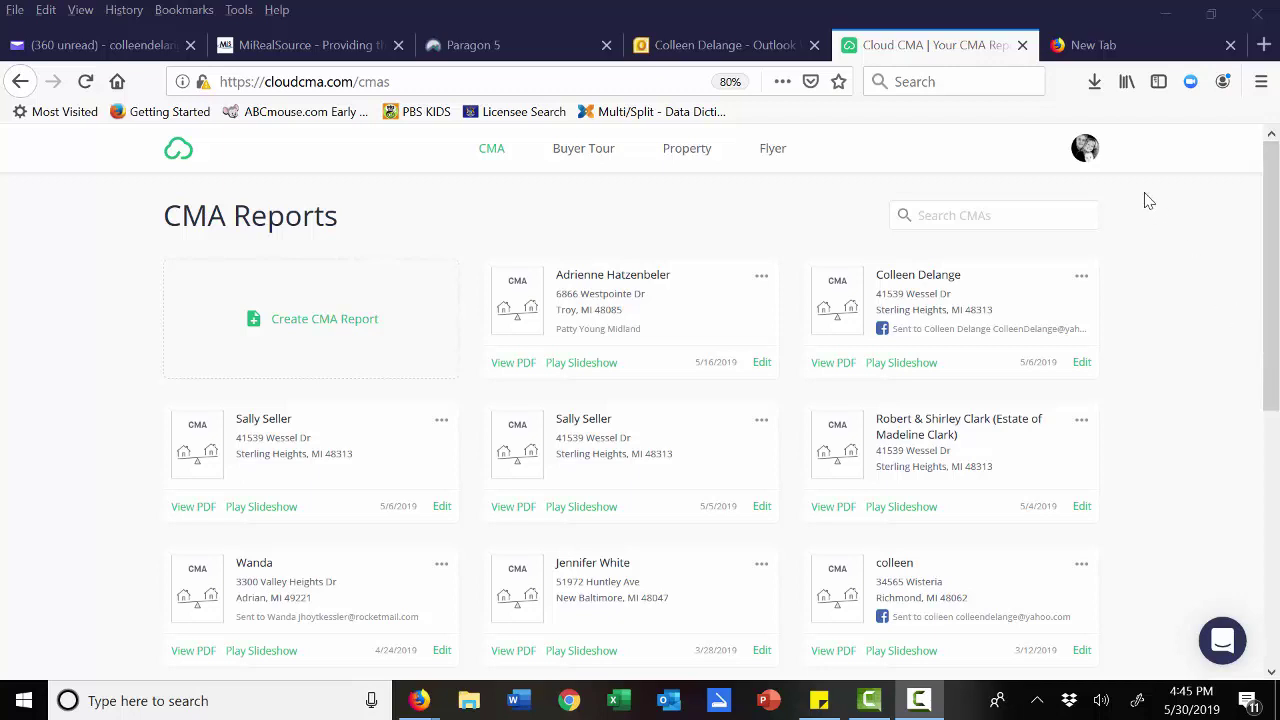
Add a custom page titled with the agent's first name and "Marketing Plan", try sample text in its body, and close the editor without saving.
click(1086, 160)
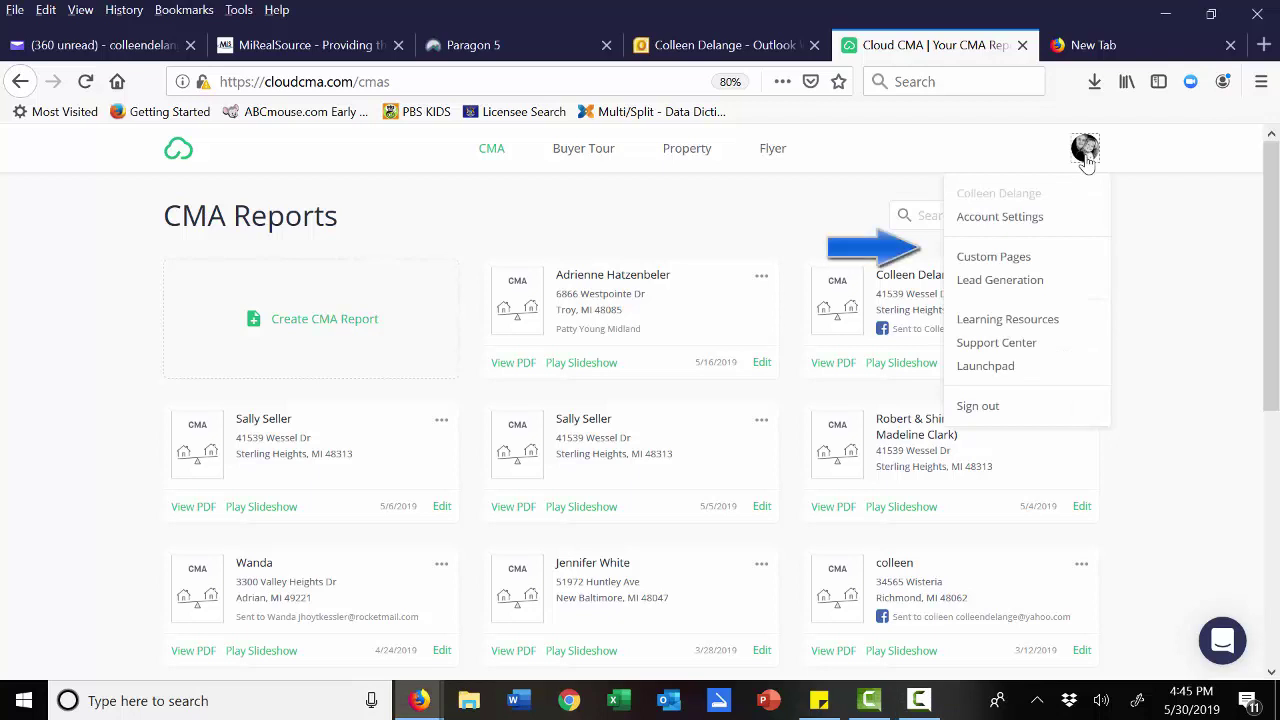
click(1006, 258)
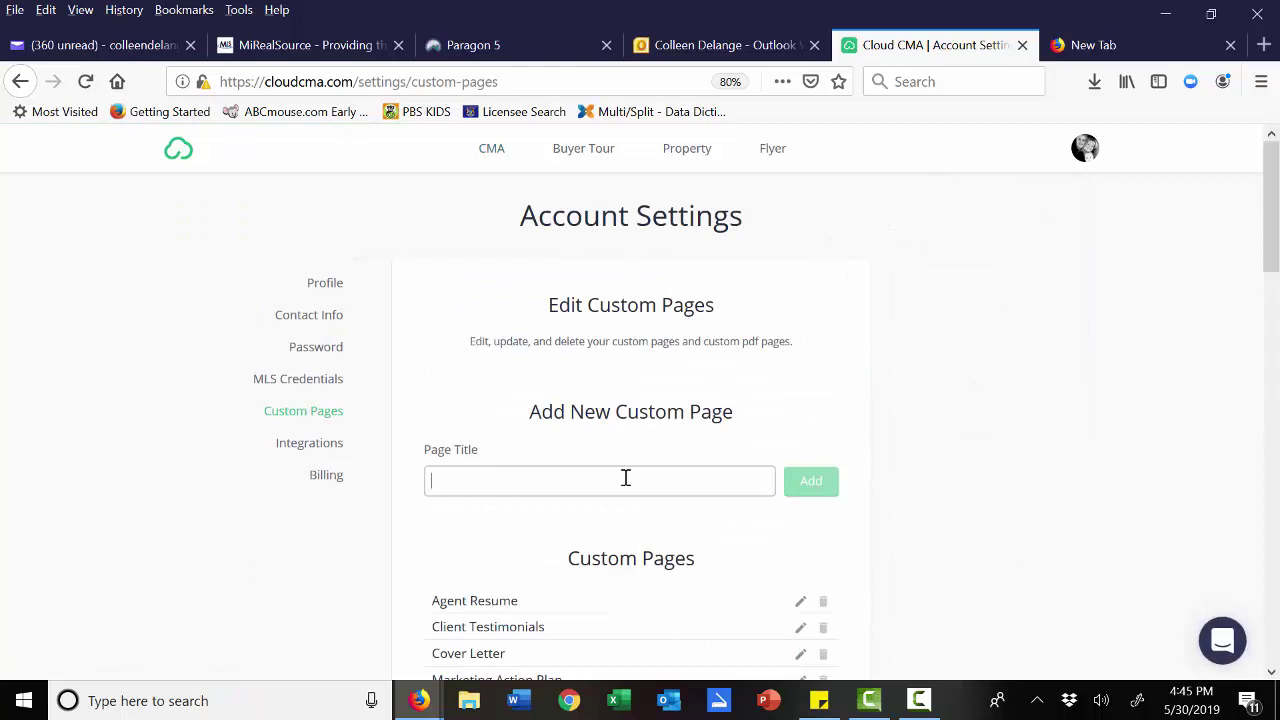
text(De)
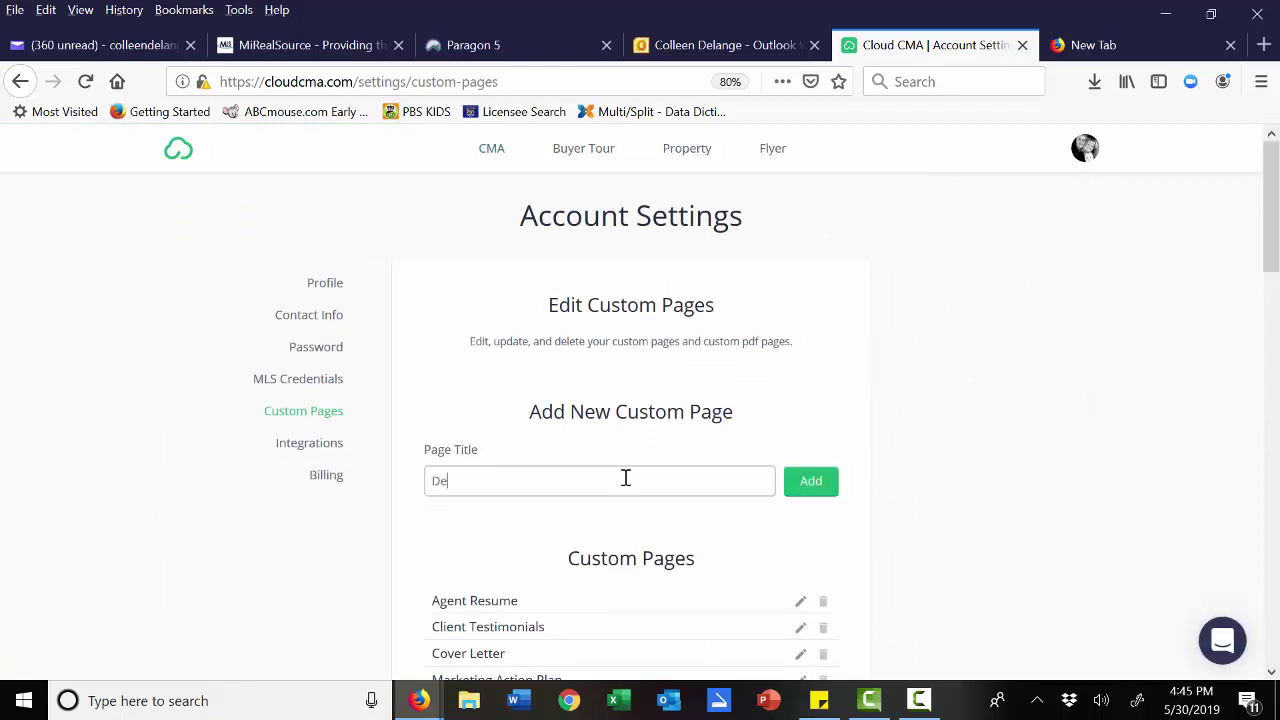
text(bbies Marketing Plan)
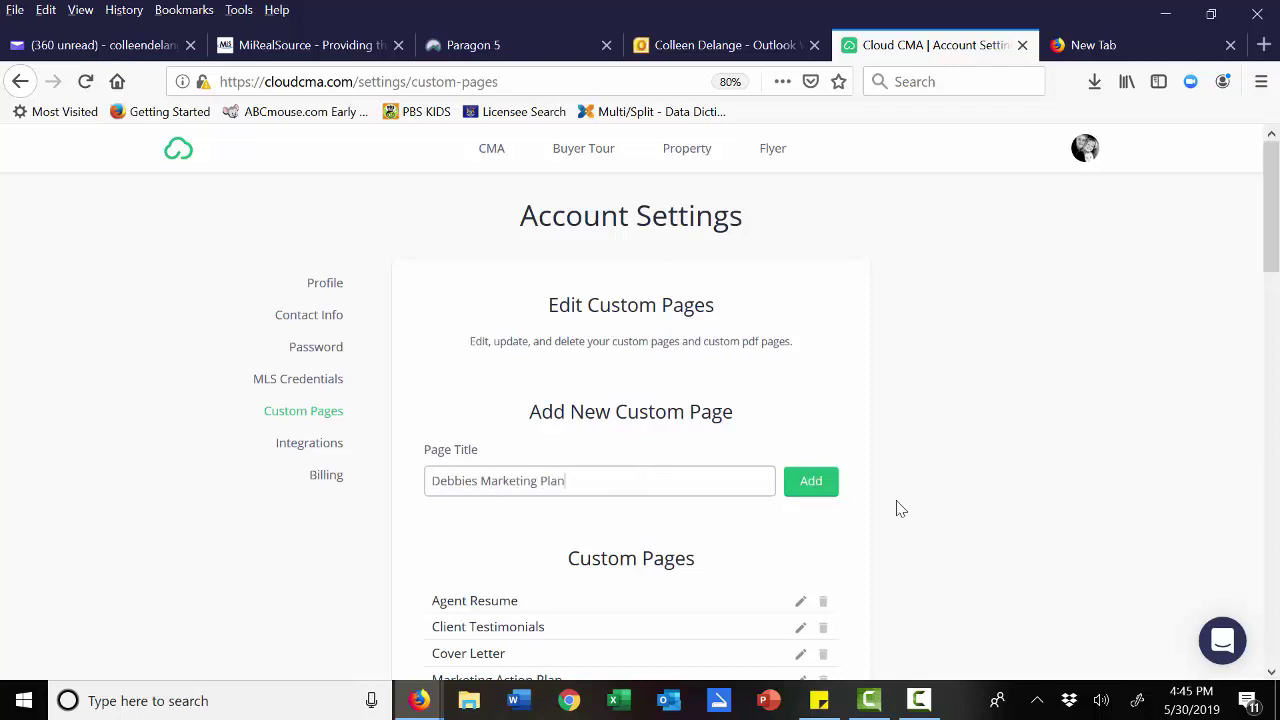
click(808, 494)
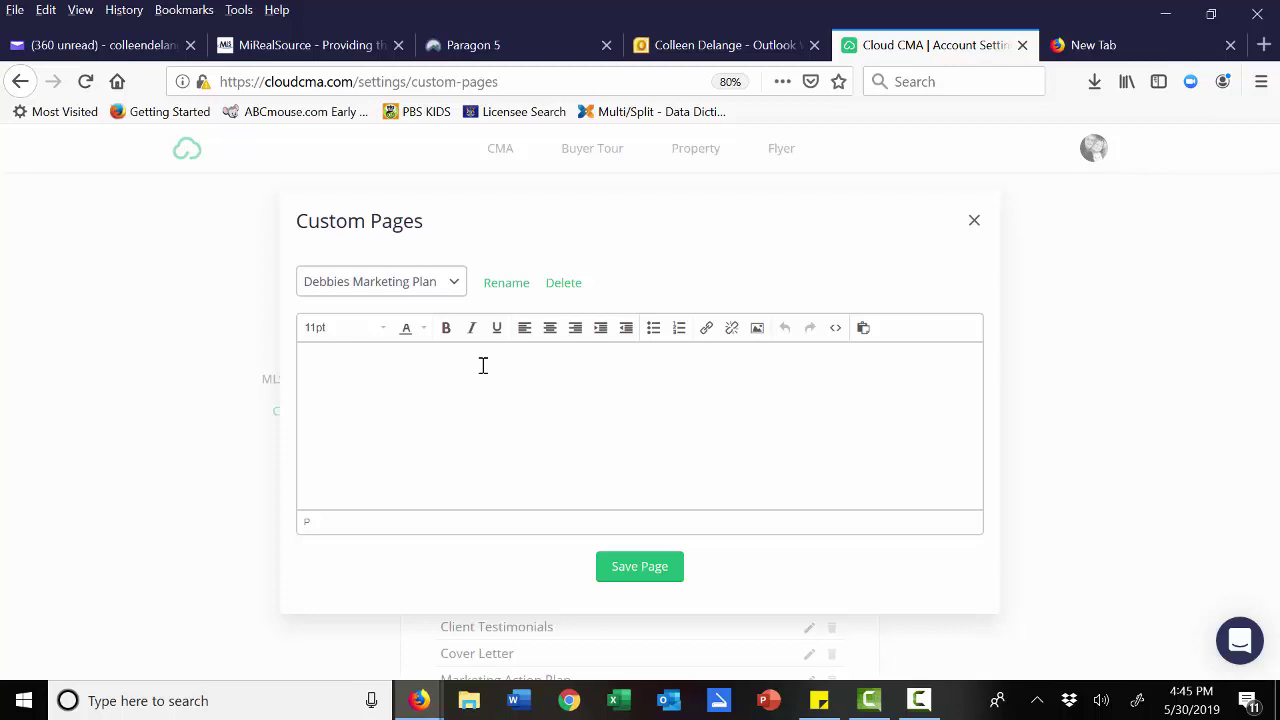
text(ndelwkedldm)
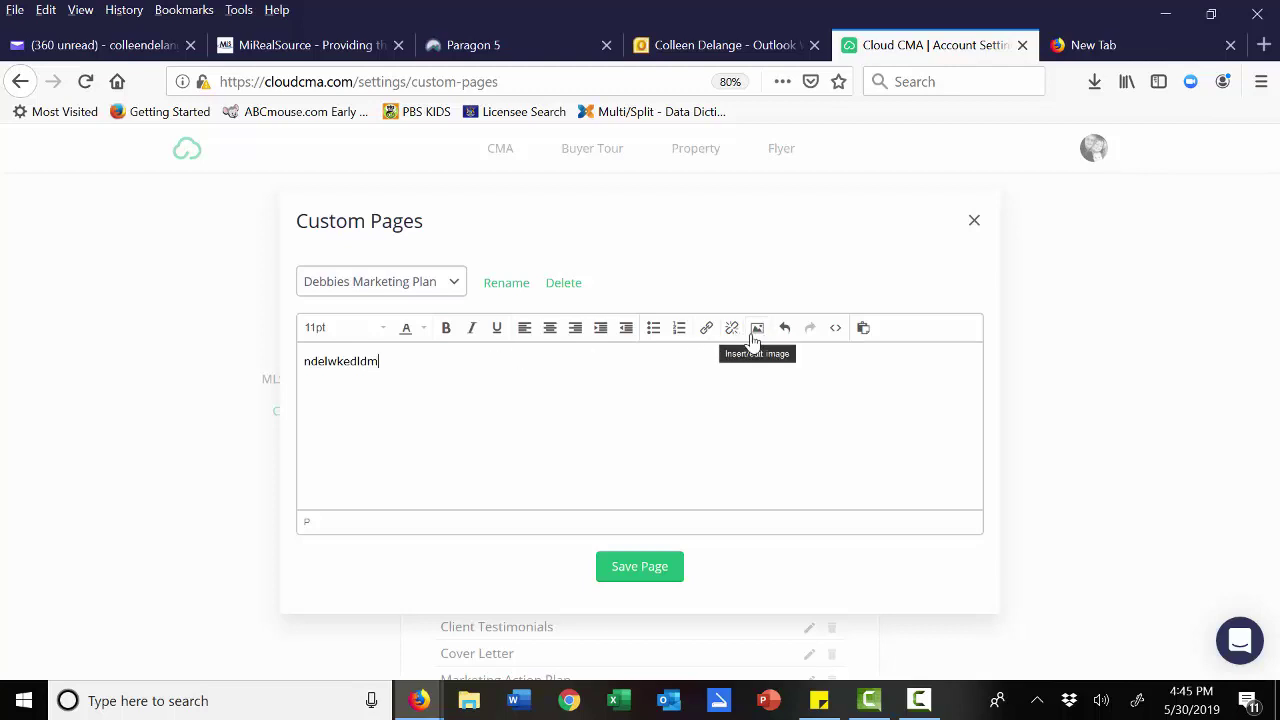
click(974, 222)
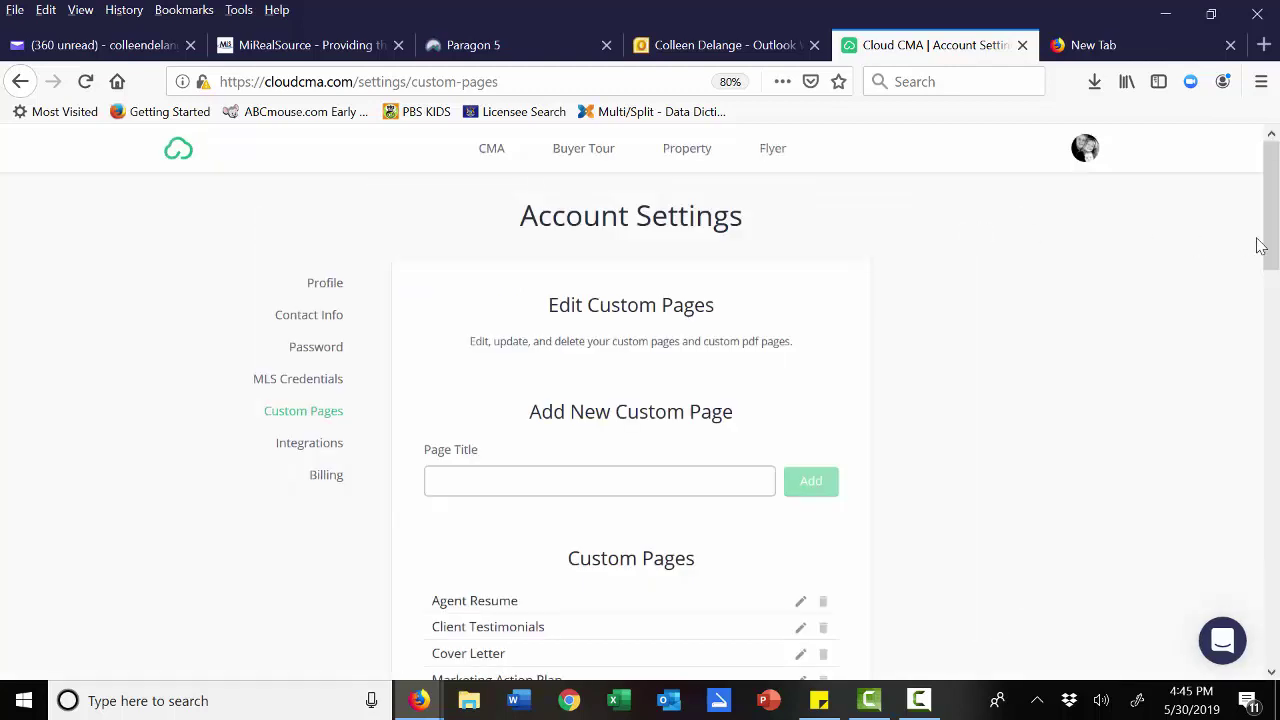
Look through the uploaded custom PDF pages and open the PDF upload file chooser, closing it without selecting a file.
drag(1272, 240, 1231, 640)
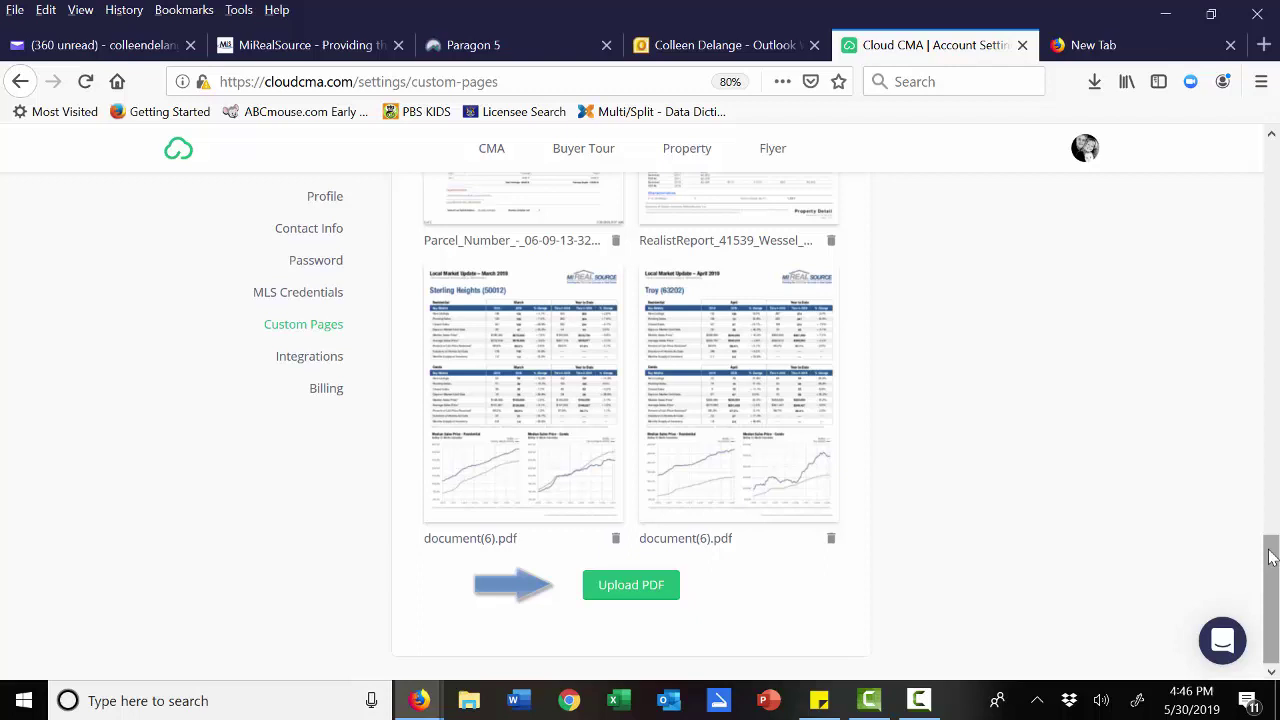
drag(1272, 562, 1272, 497)
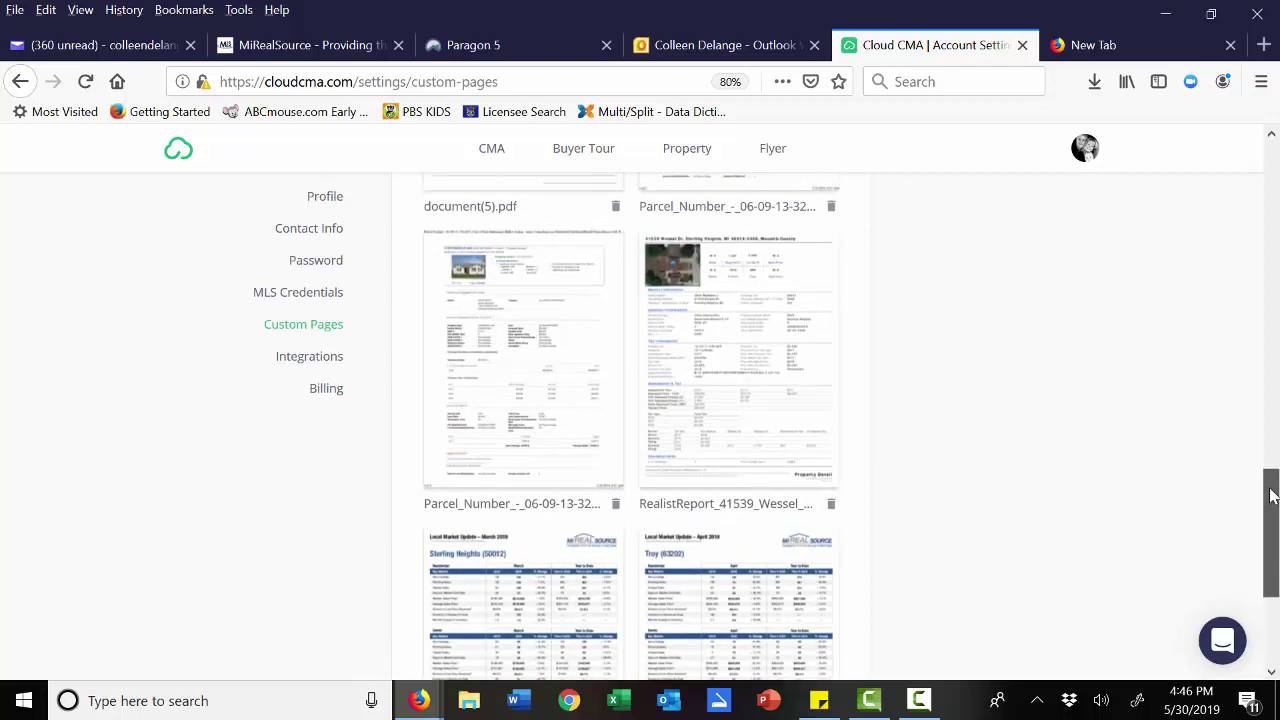
drag(1272, 496, 1277, 330)
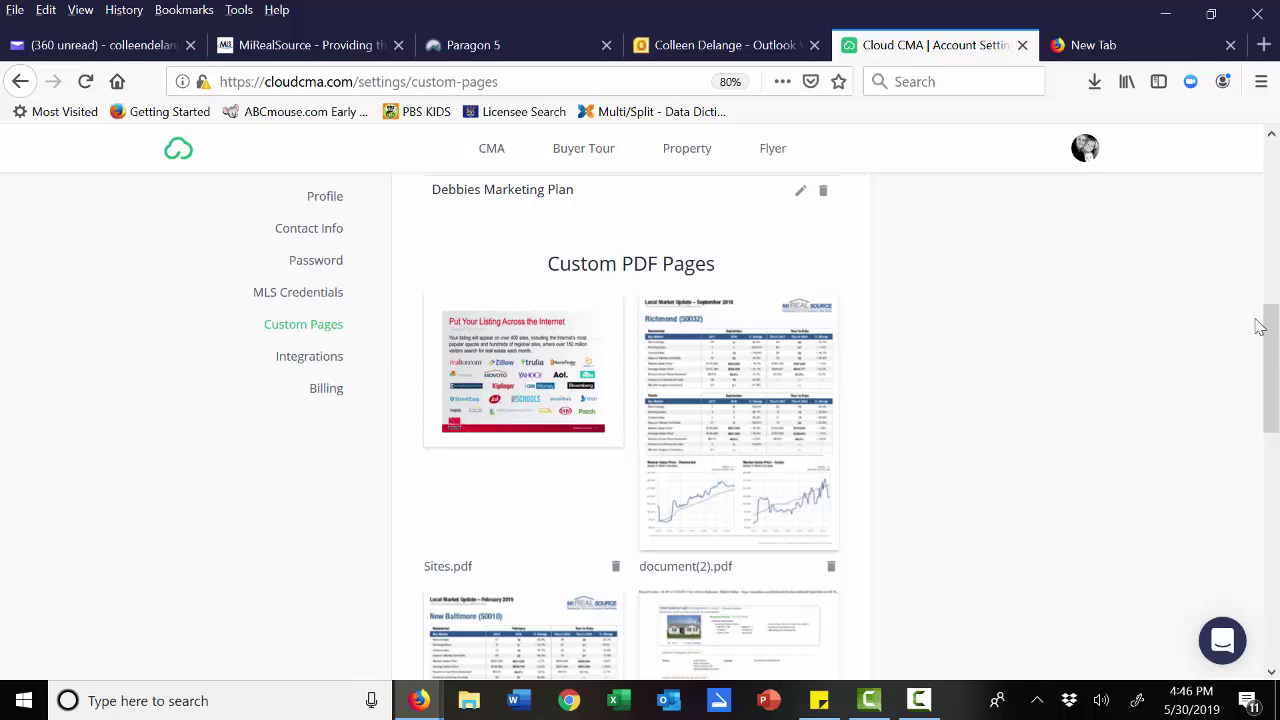
drag(1271, 343, 1263, 582)
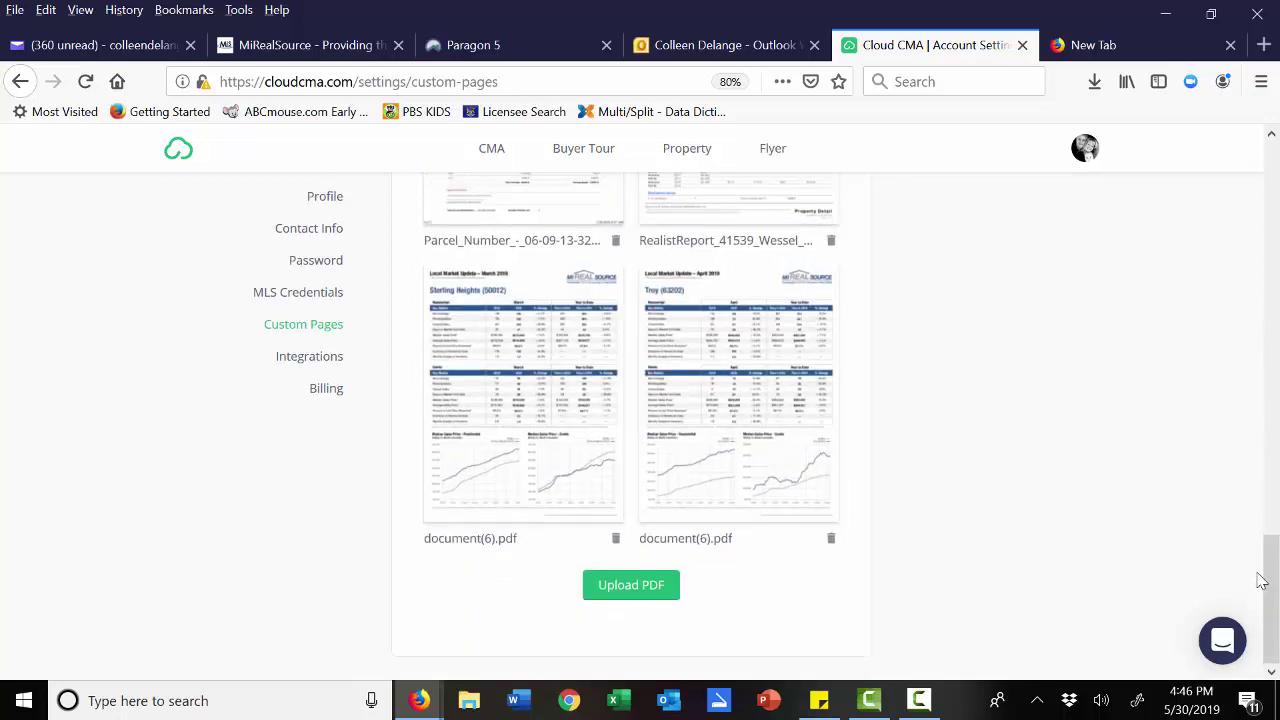
click(640, 593)
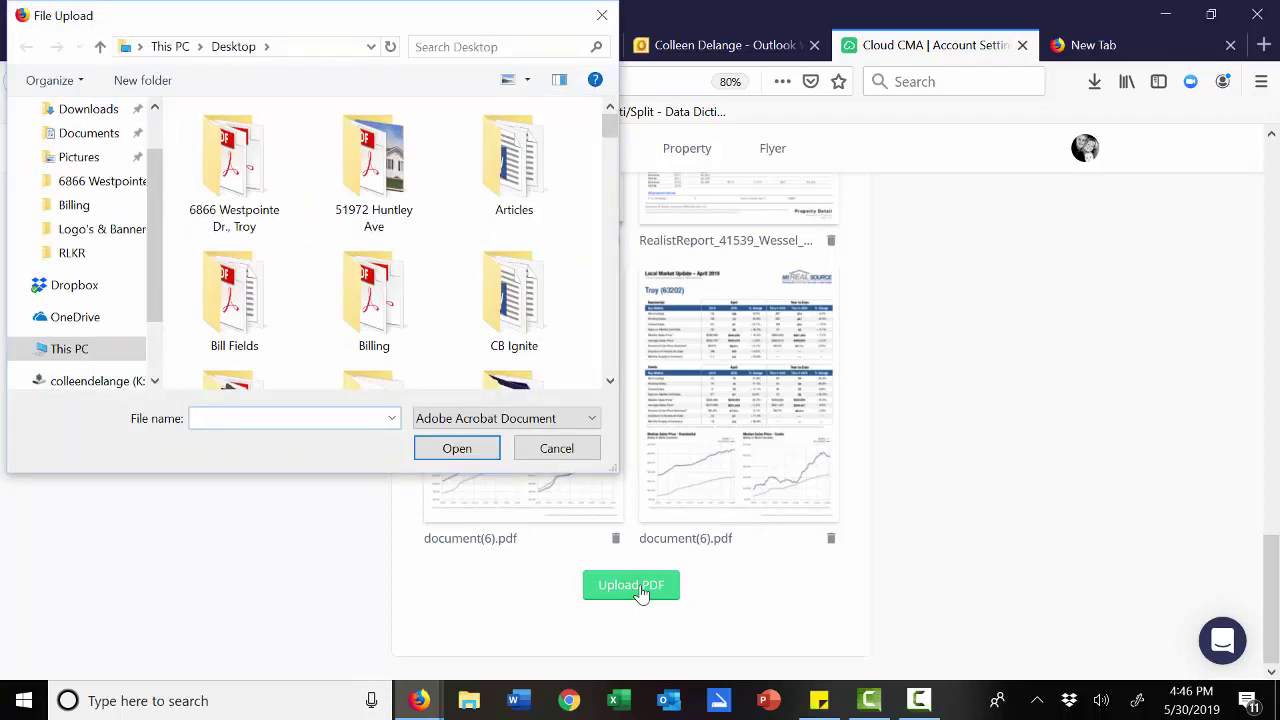
click(603, 16)
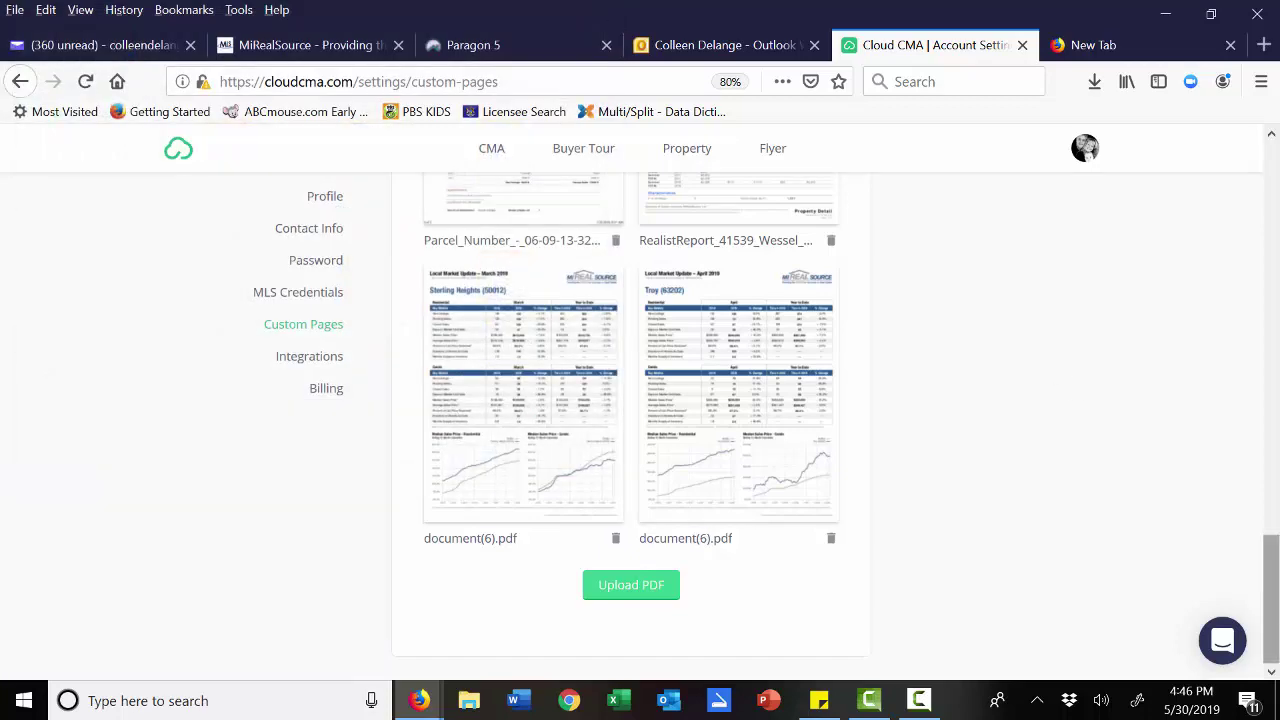
Return to the CMA reports and open the most recent report, dated 5/16/2019, at its Customize stage.
drag(1272, 605, 1271, 180)
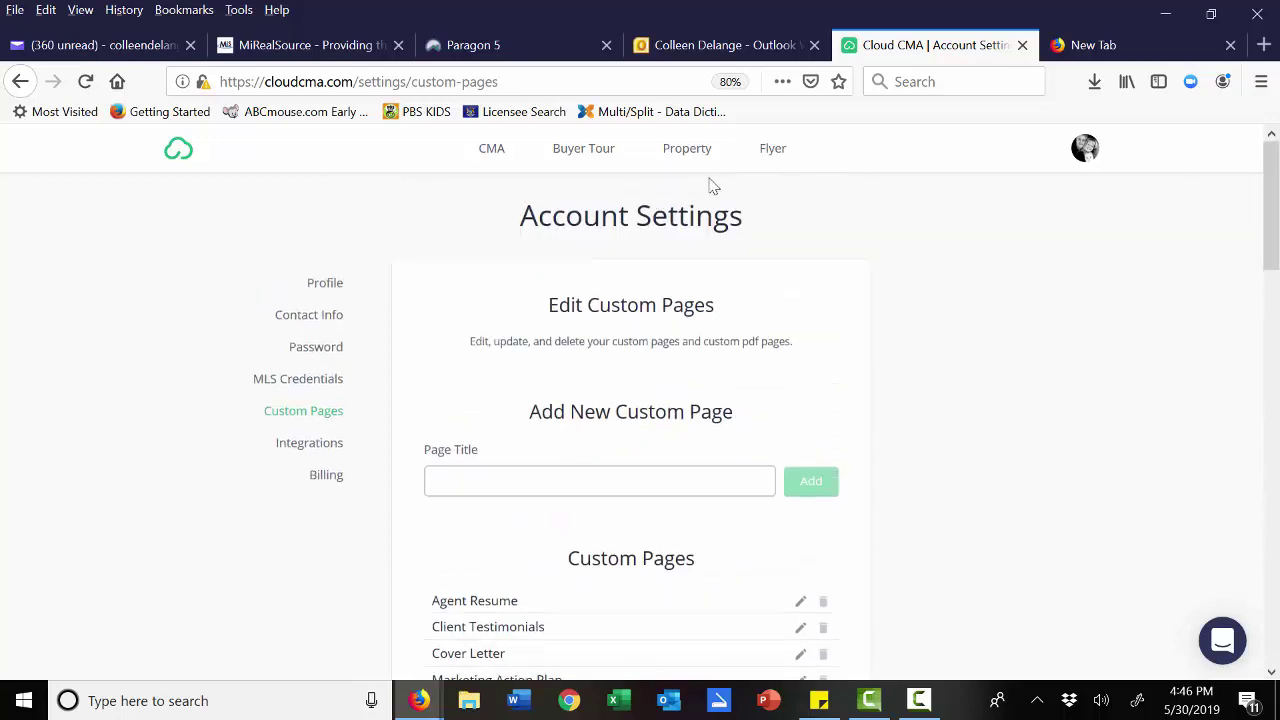
click(487, 155)
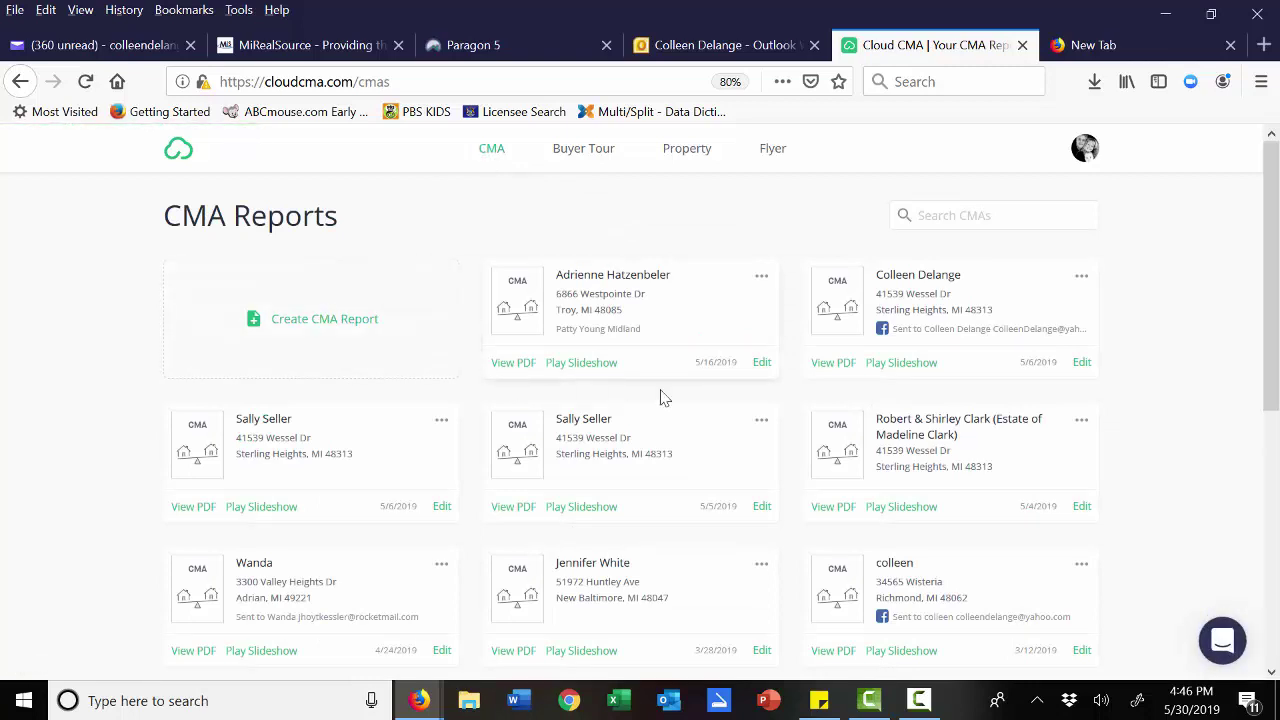
click(768, 368)
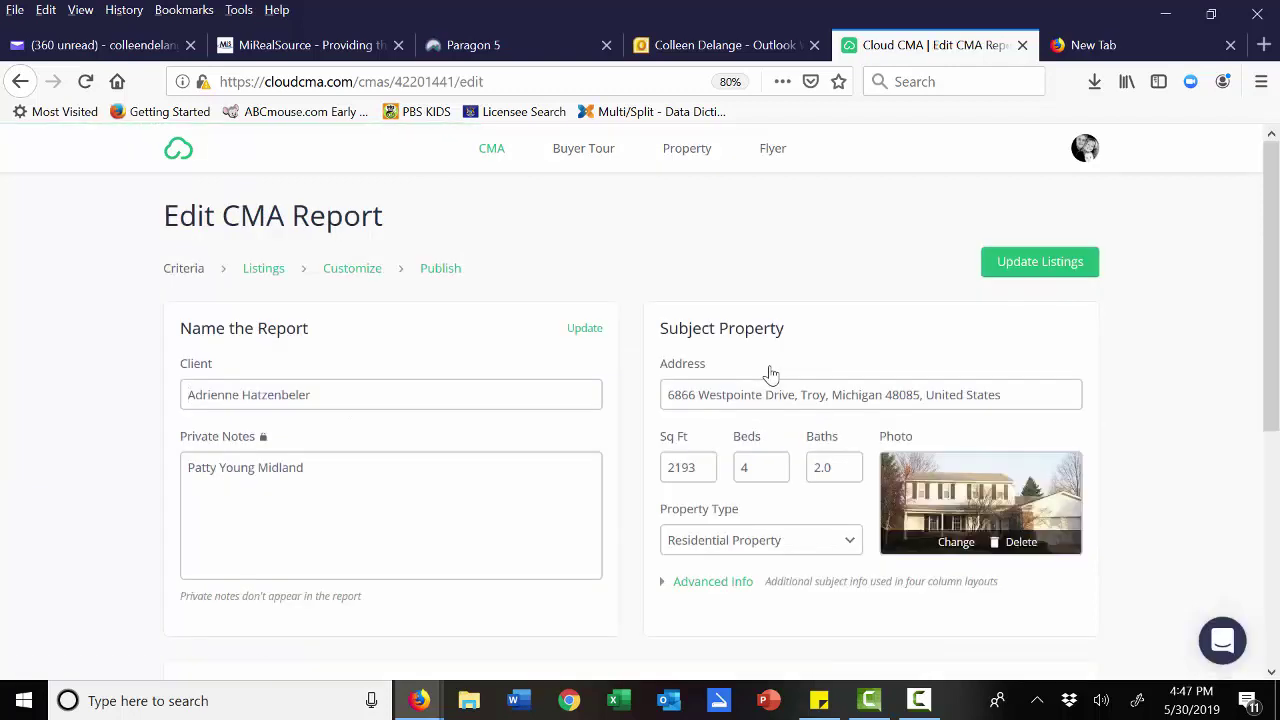
click(362, 277)
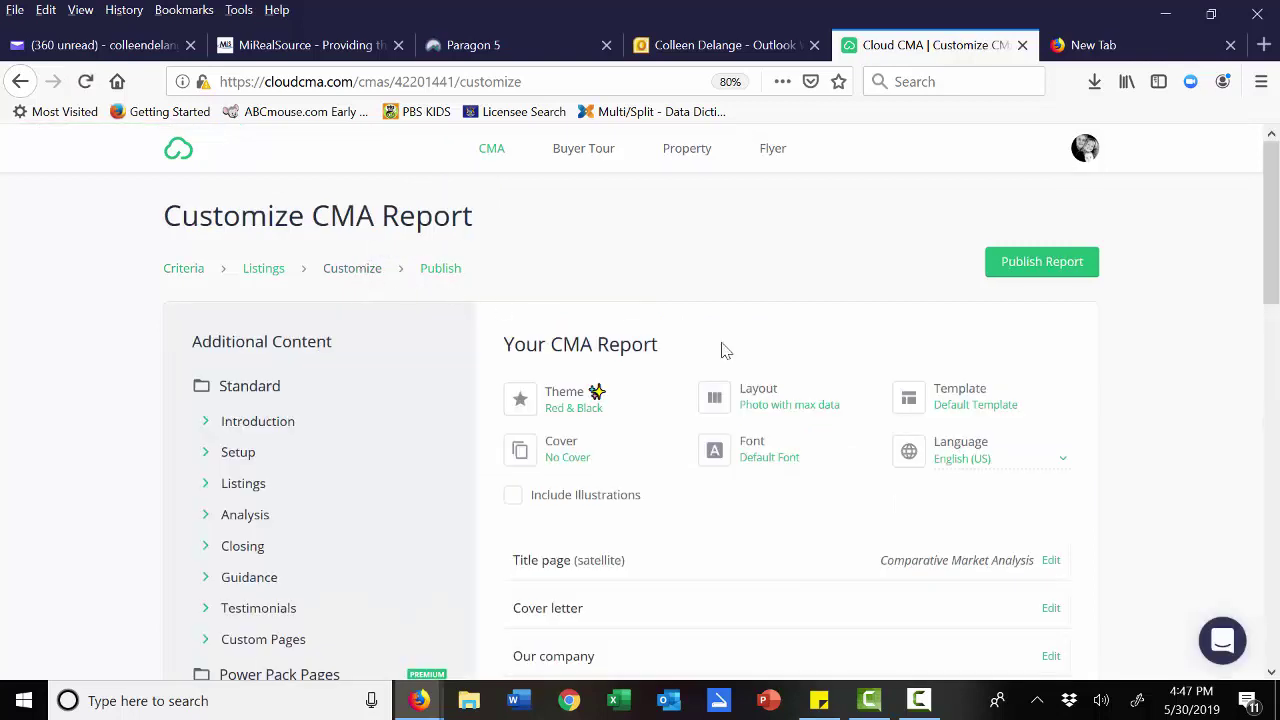
Add the Agent Resume page from the Custom Pages group to the report.
mouse_move(1270, 298)
mouse_down()
mouse_move(1273, 338)
mouse_move(1273, 313)
mouse_up()
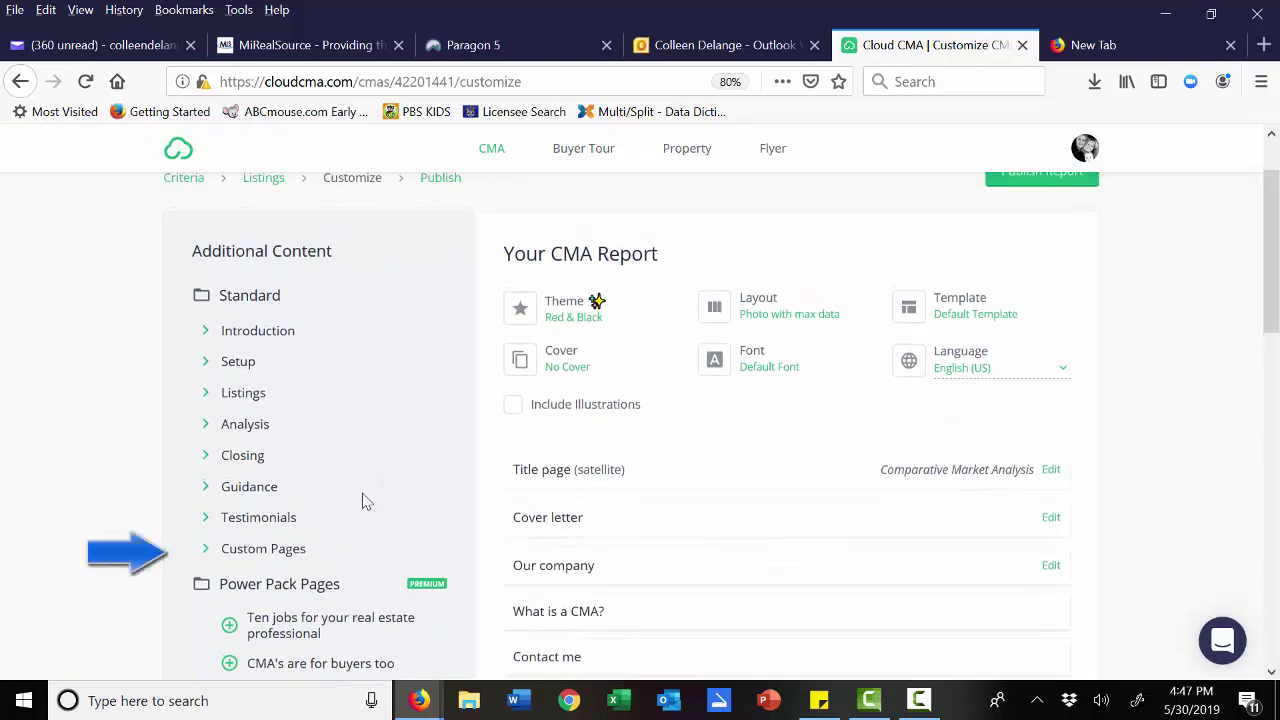
click(210, 552)
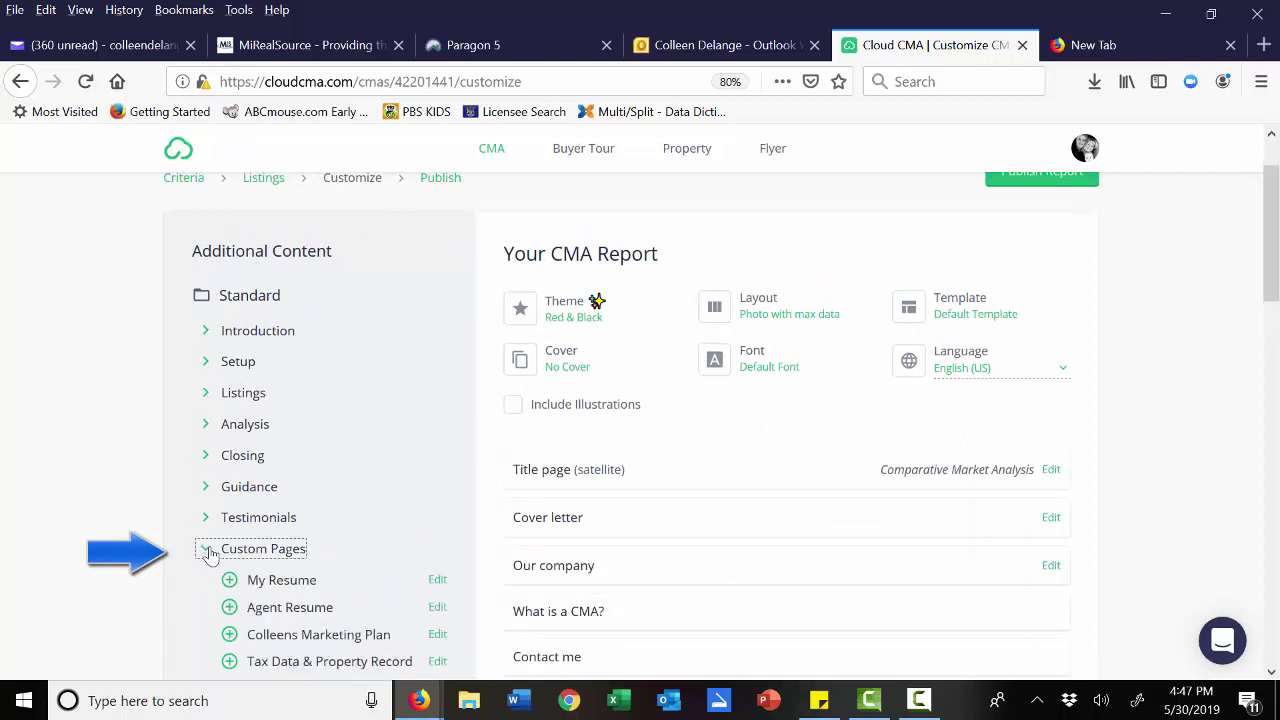
click(229, 609)
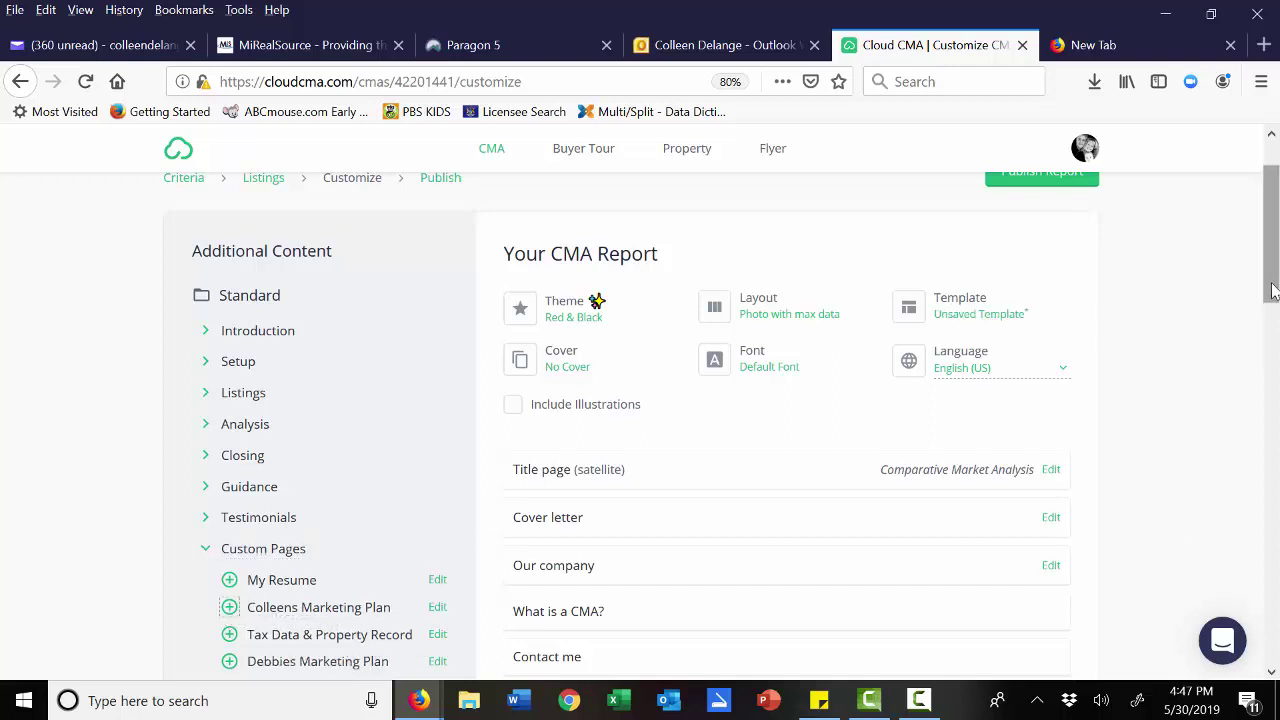
Preview the Sites.pdf and Commission distribution pages in the report's page list, closing each preview.
scroll(1274, 310, down, 2)
drag(1272, 316, 1272, 343)
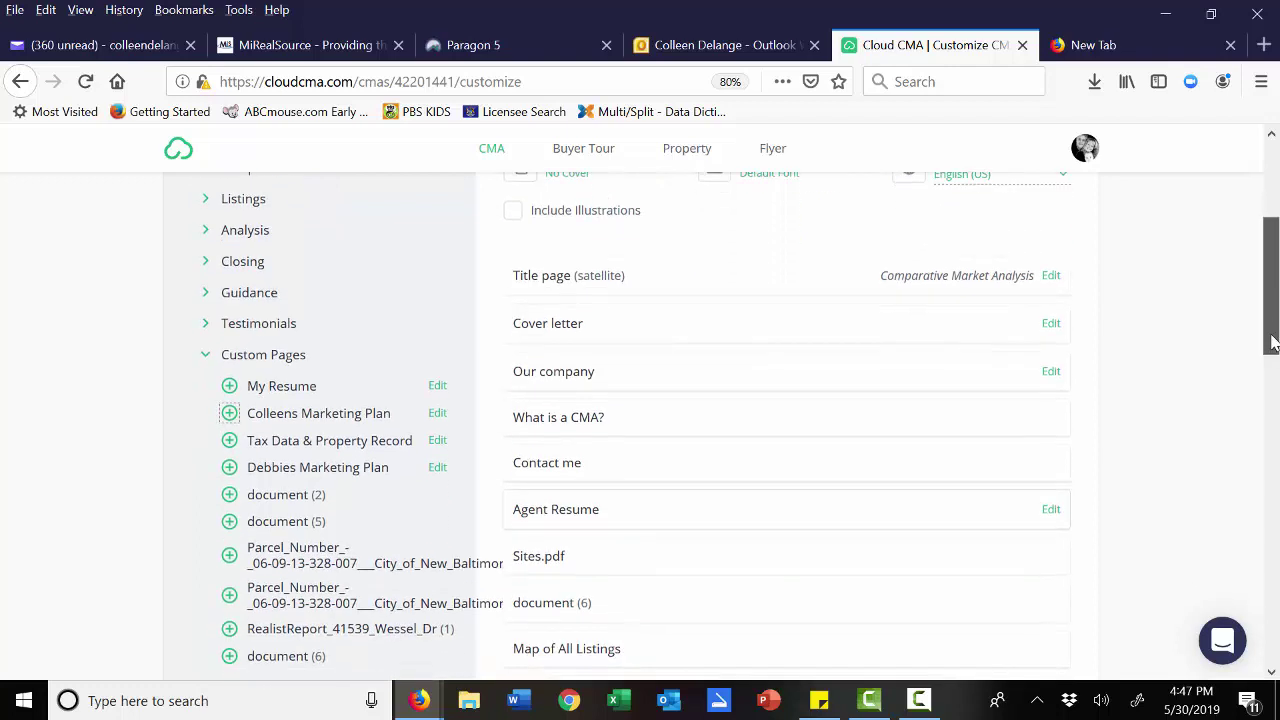
click(530, 558)
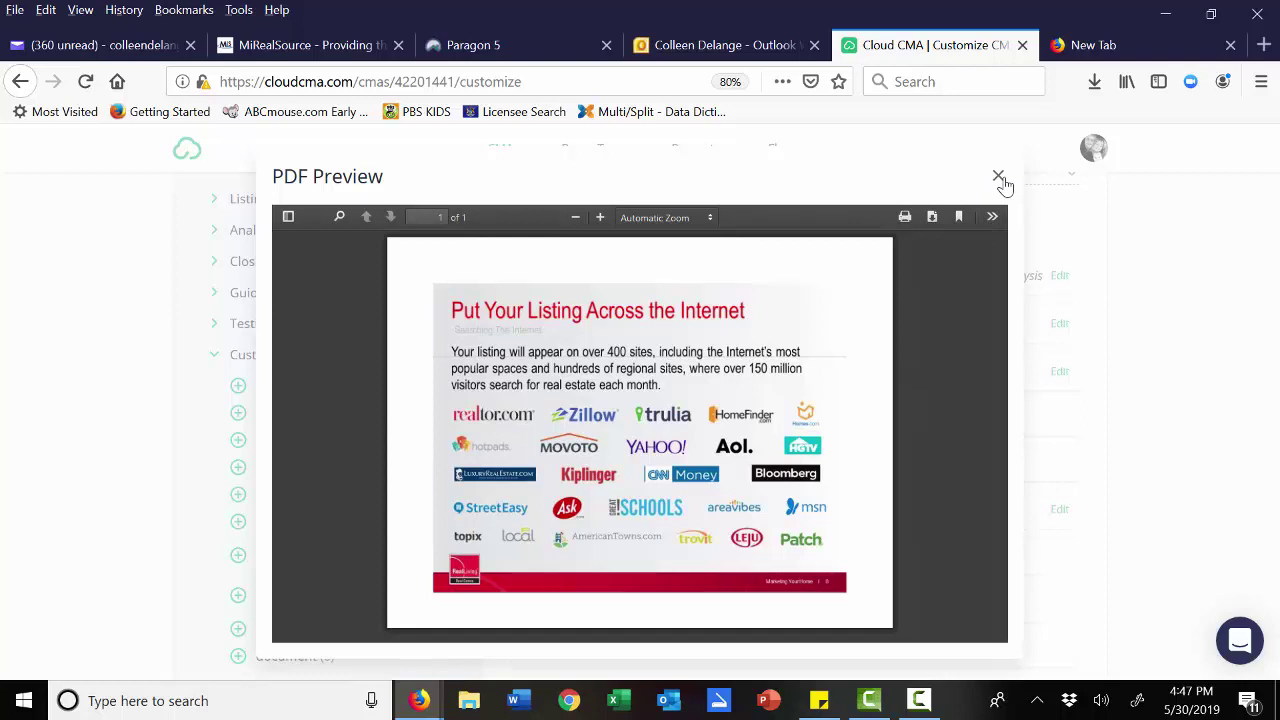
click(998, 178)
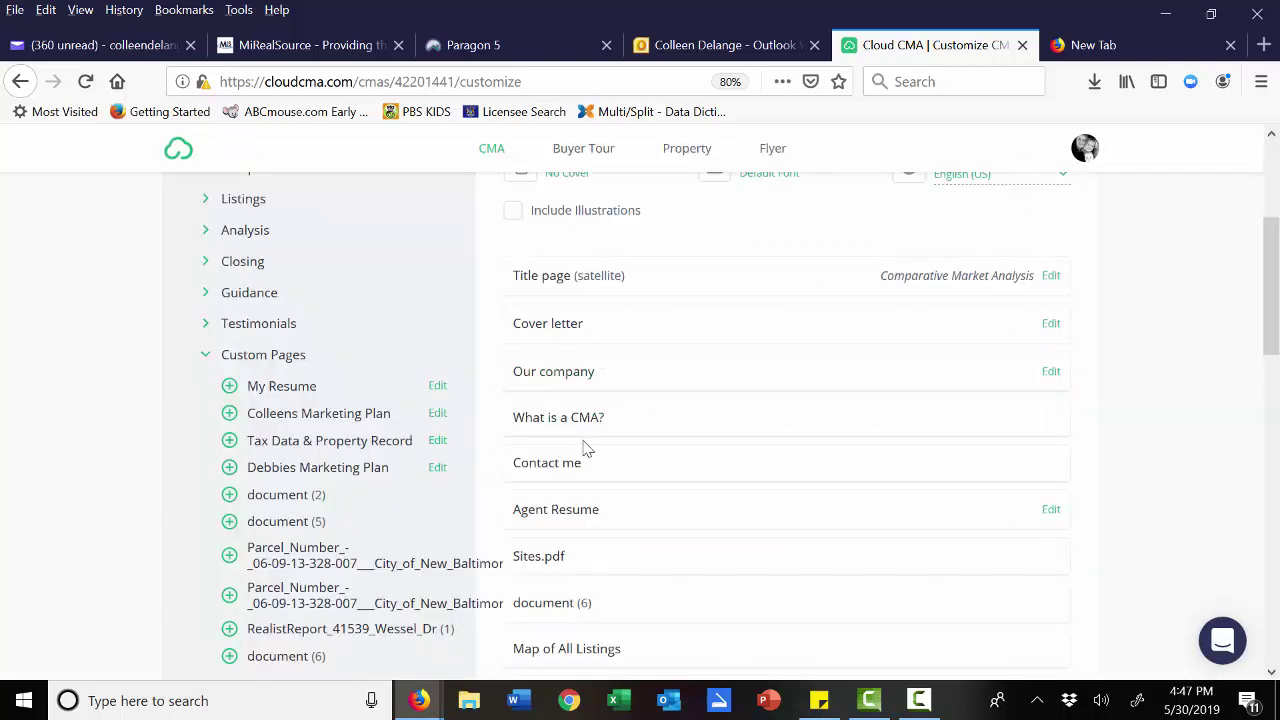
drag(1266, 340, 1264, 443)
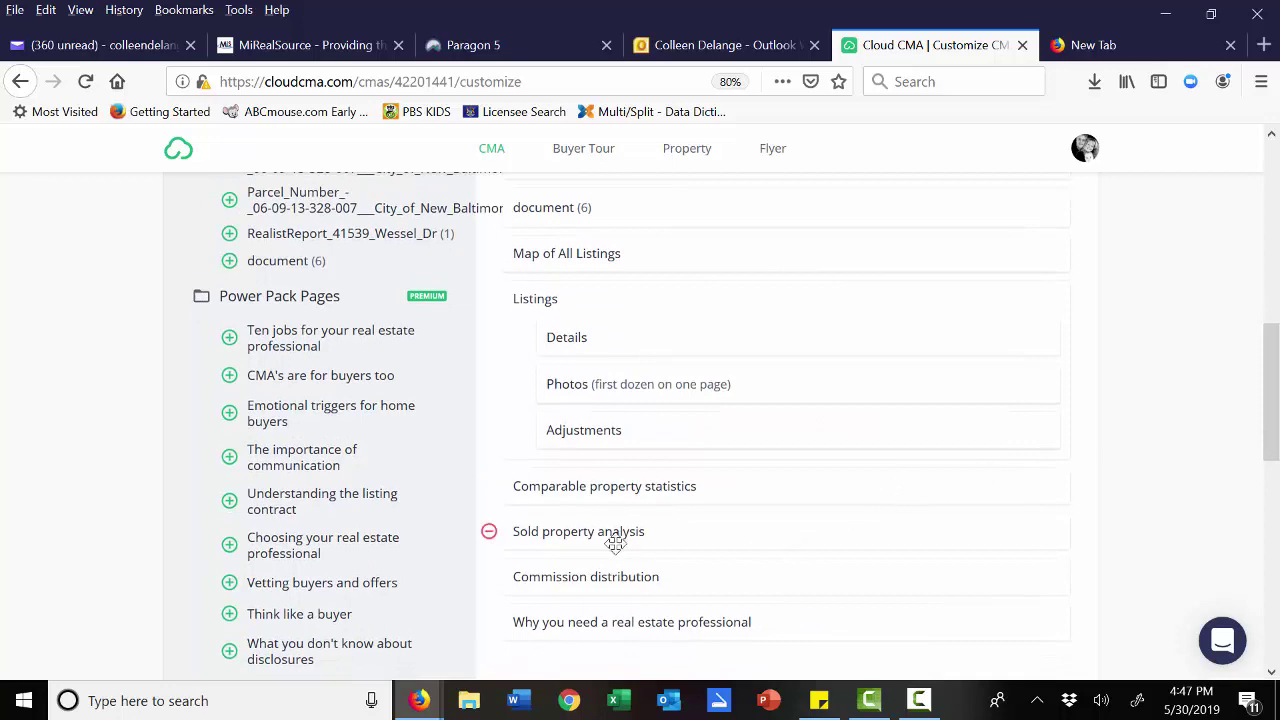
click(598, 580)
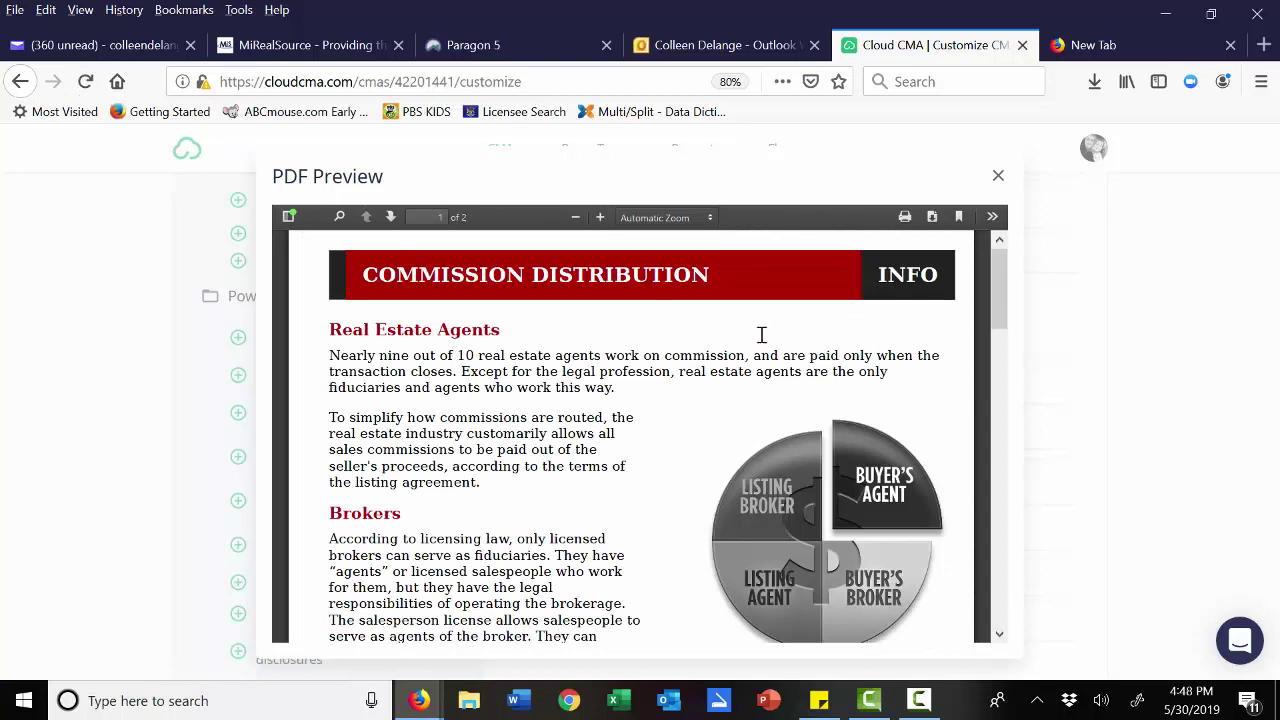
click(998, 178)
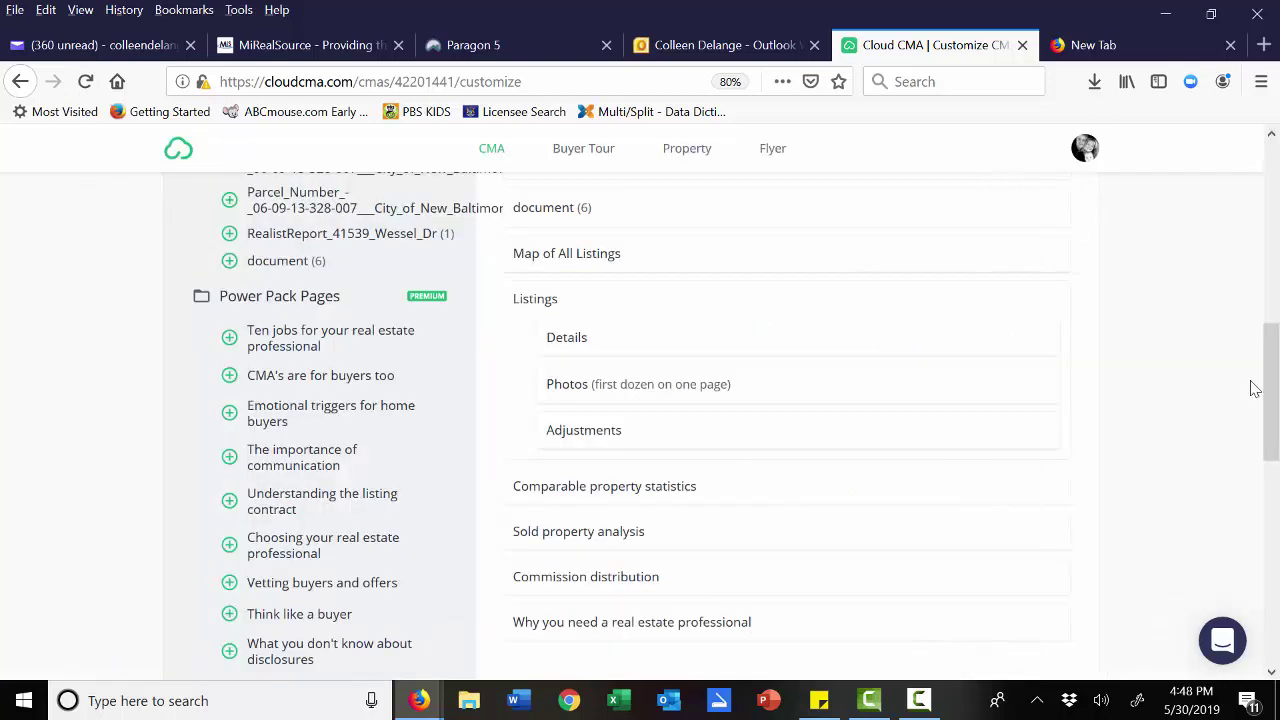
View the available report templates and the Save as Template option, and close them without choosing one.
scroll(1272, 425, up, 2)
drag(1275, 425, 1276, 265)
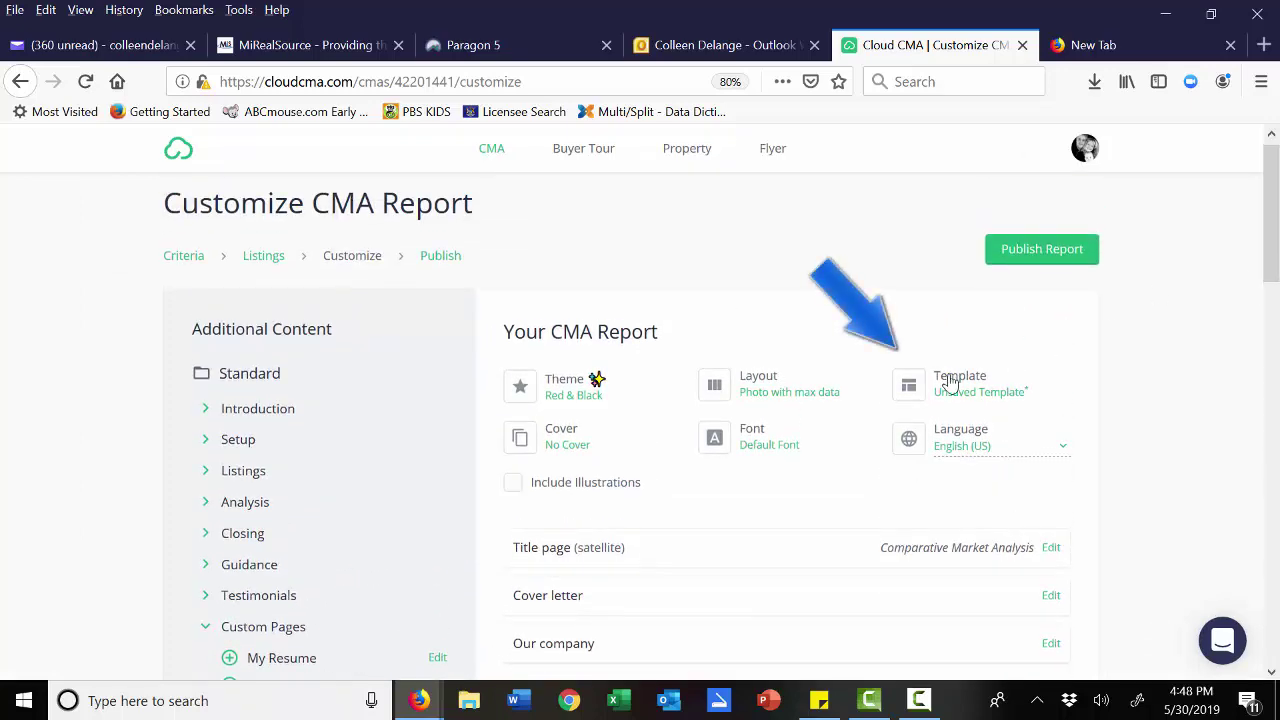
click(950, 382)
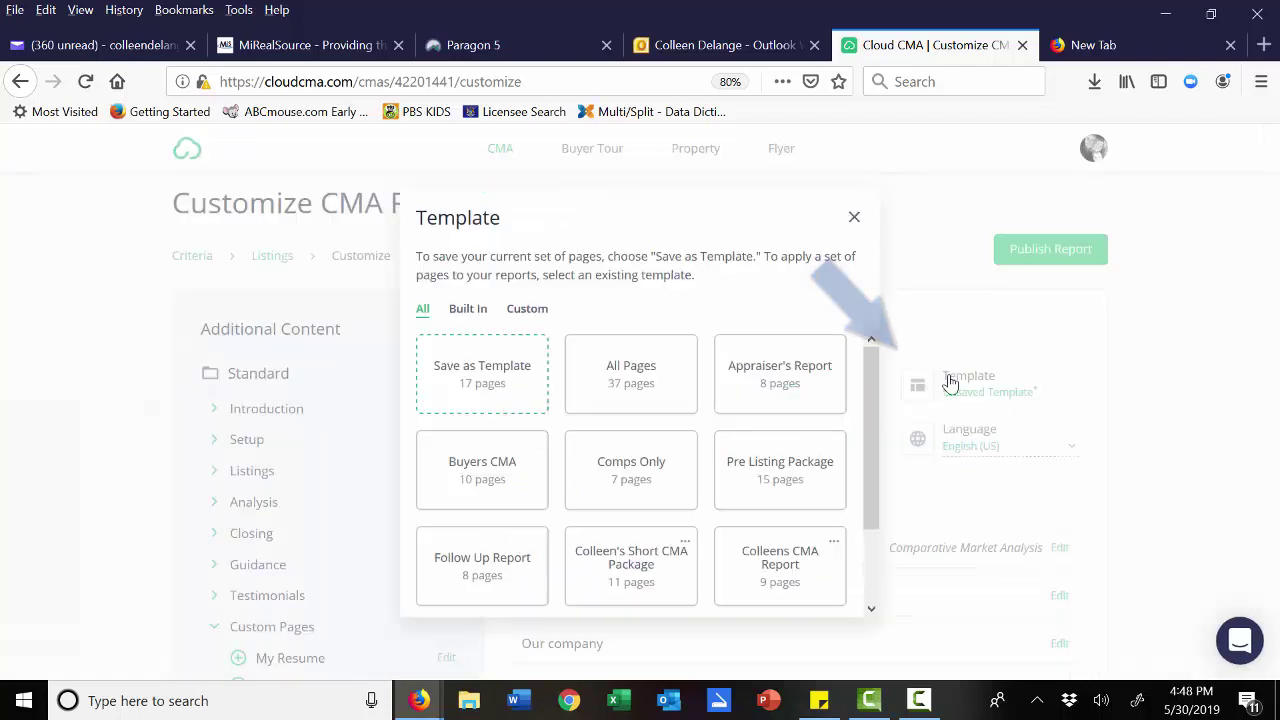
click(854, 219)
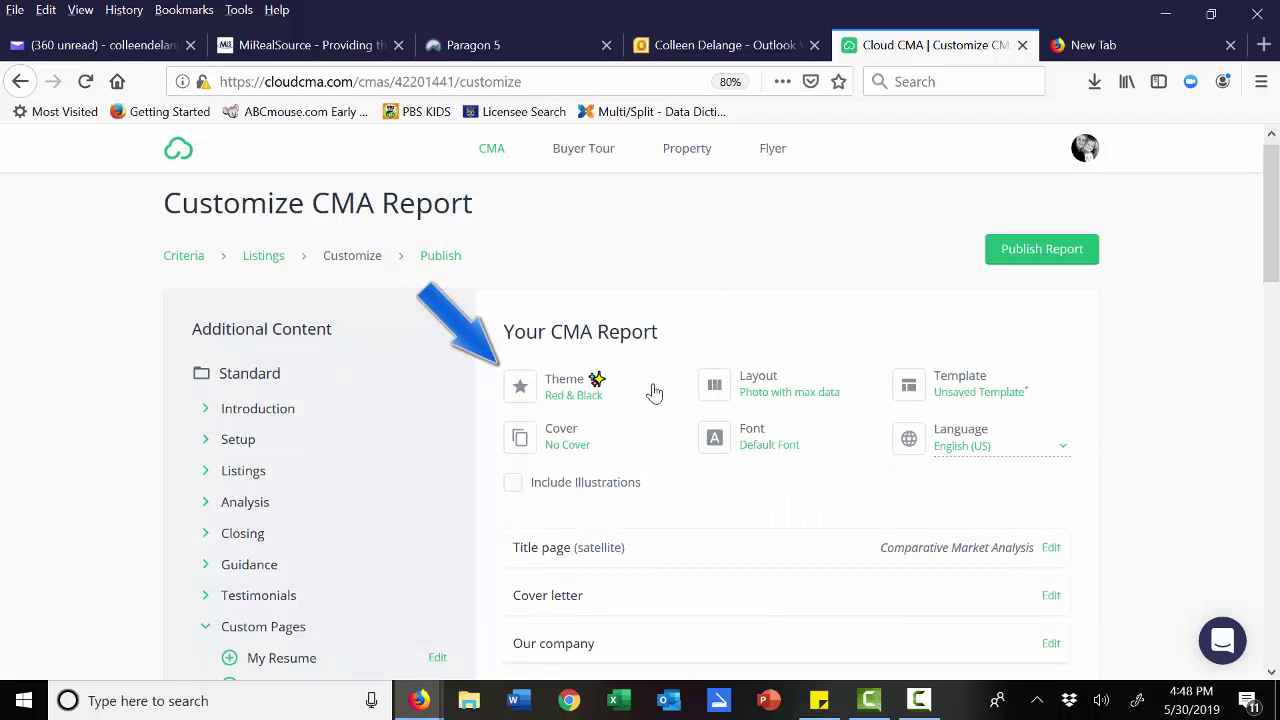
Browse the affiliate, branded, franchise and colour themes available for the report, keeping the Red & Black theme.
click(567, 398)
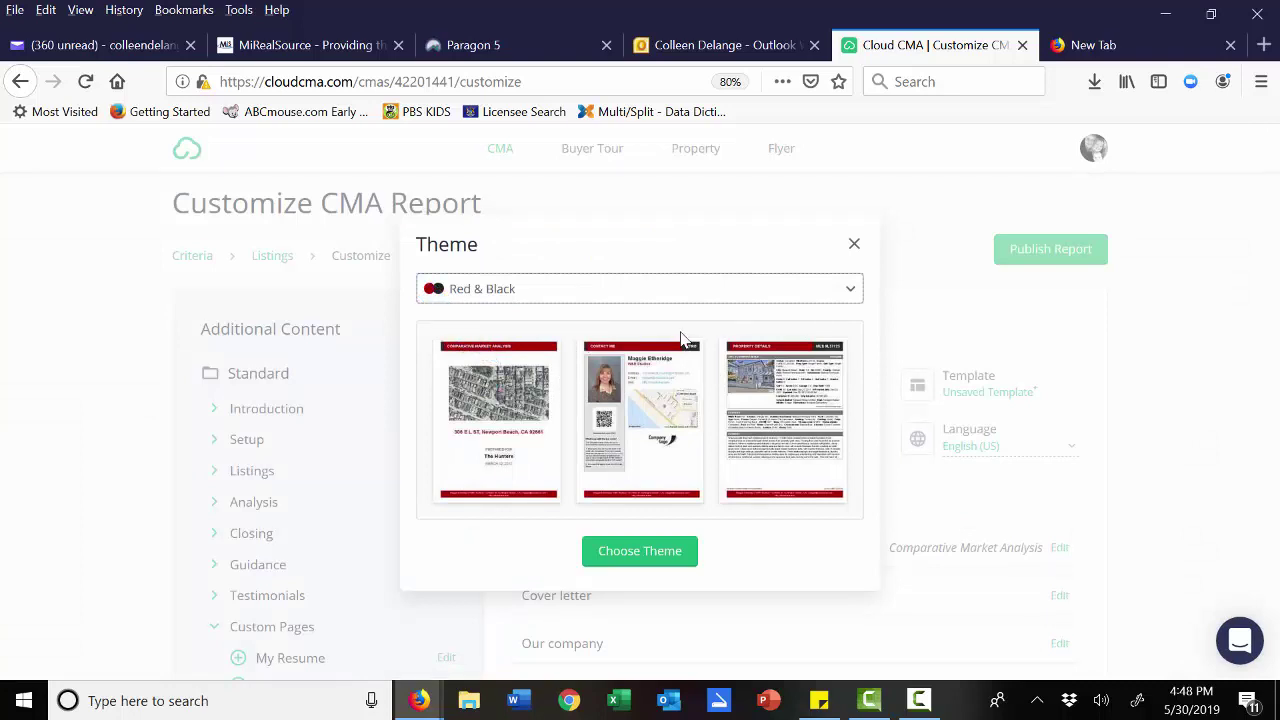
click(848, 292)
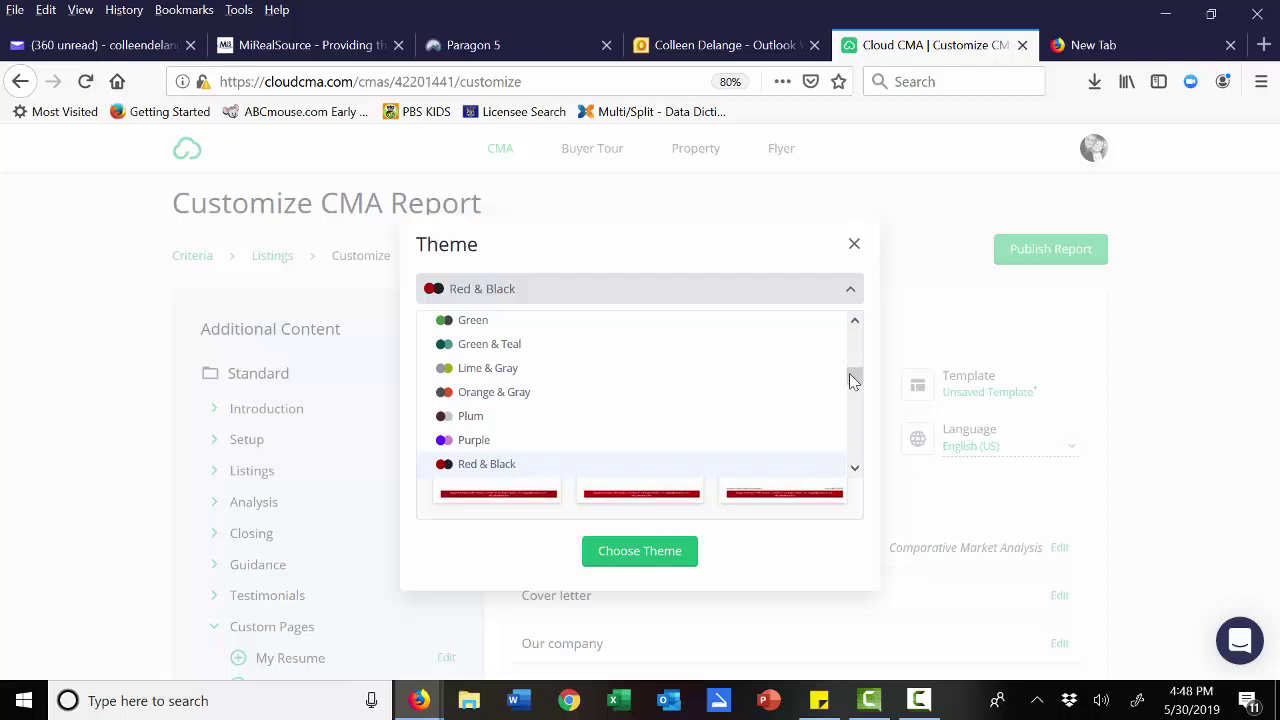
drag(852, 382, 862, 328)
scroll(853, 430, down, 6)
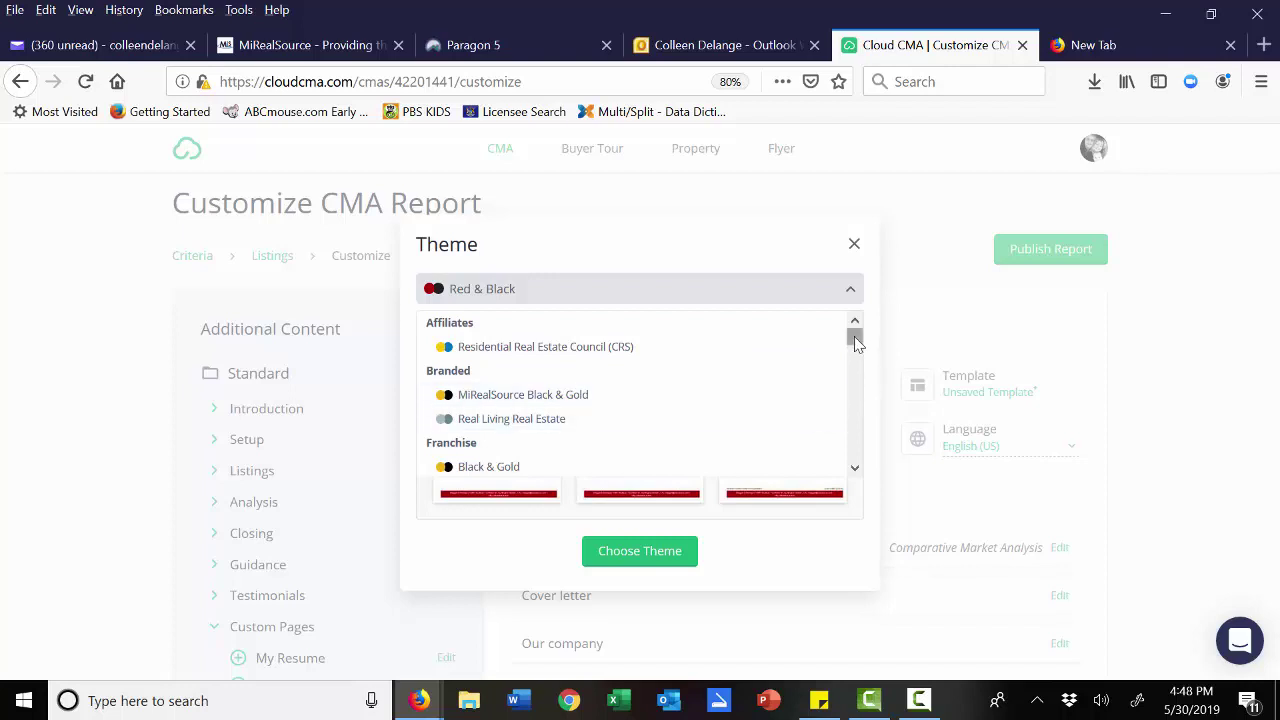
drag(854, 336, 843, 414)
click(854, 244)
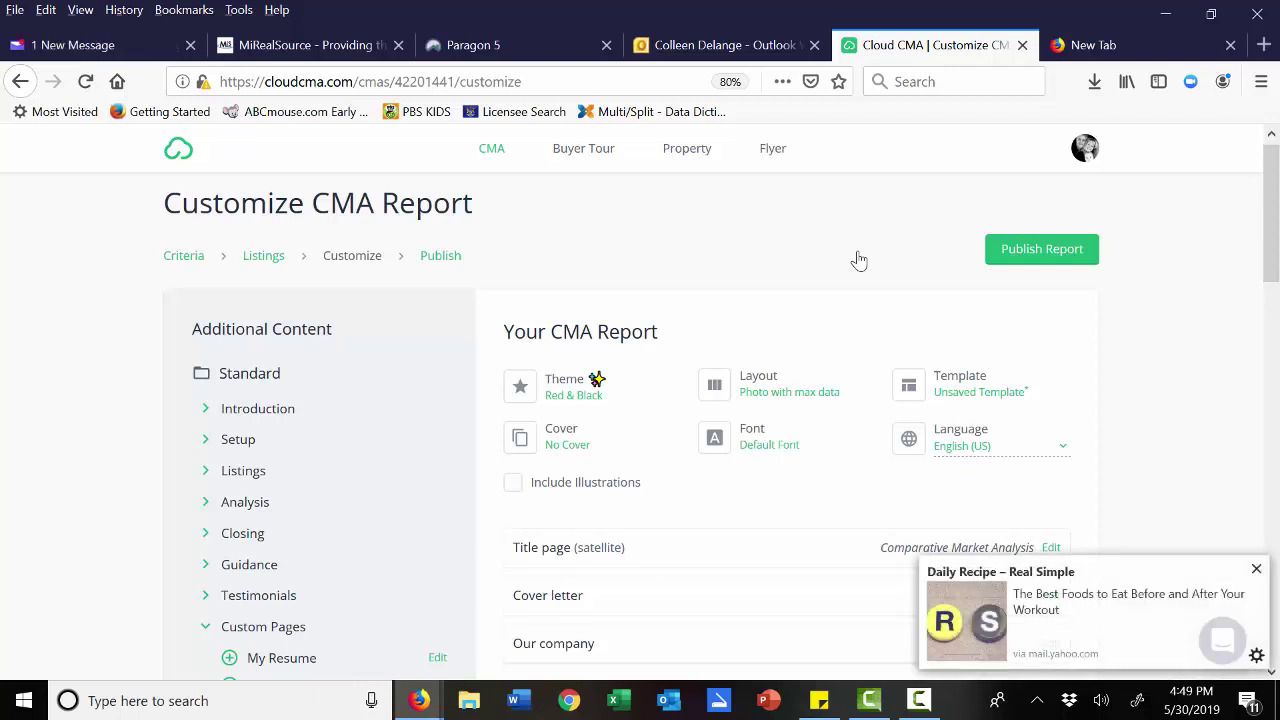
click(1256, 569)
click(914, 706)
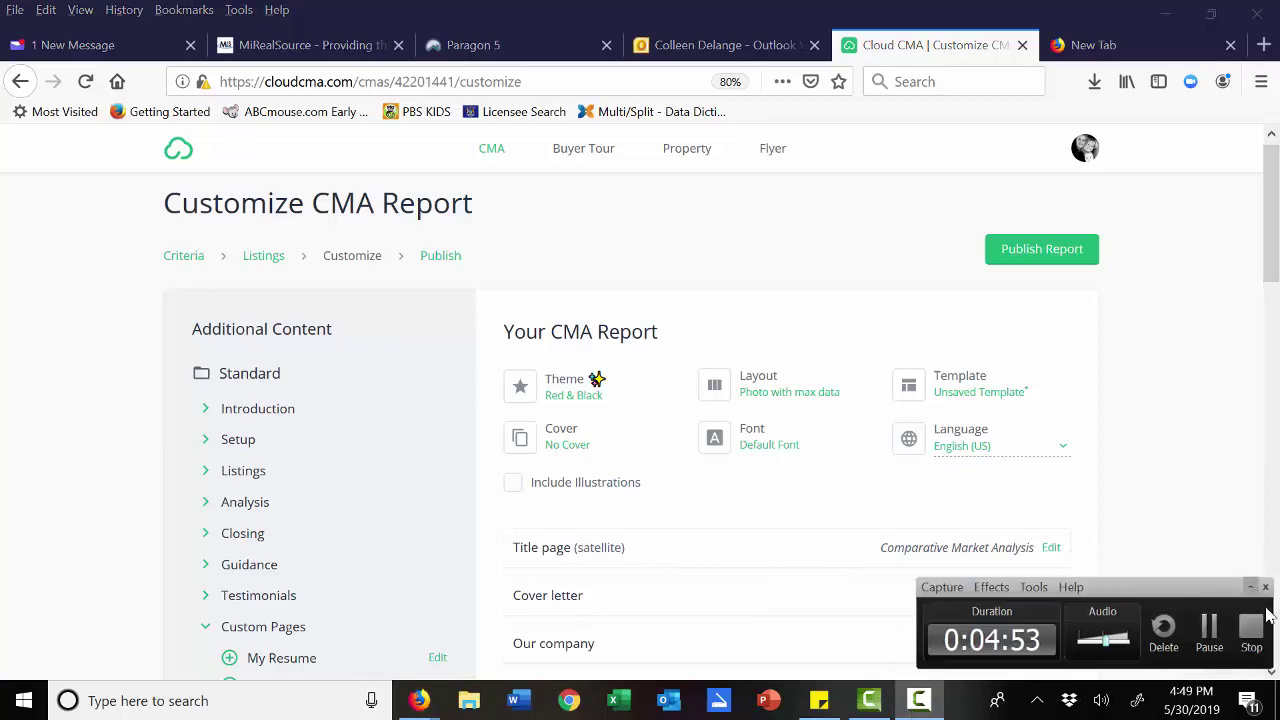